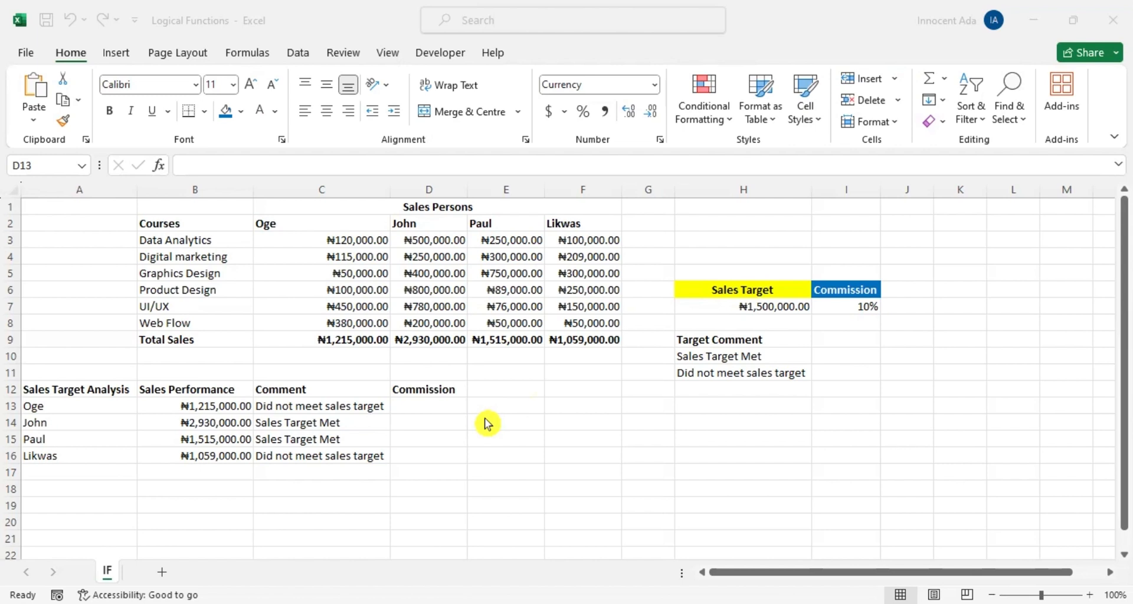
Start an IF formula in D13 that tests whether the sales performance in B13 is at least the target: B13>=H7
{"action": "left_click", "coordinate": [844, 305]}
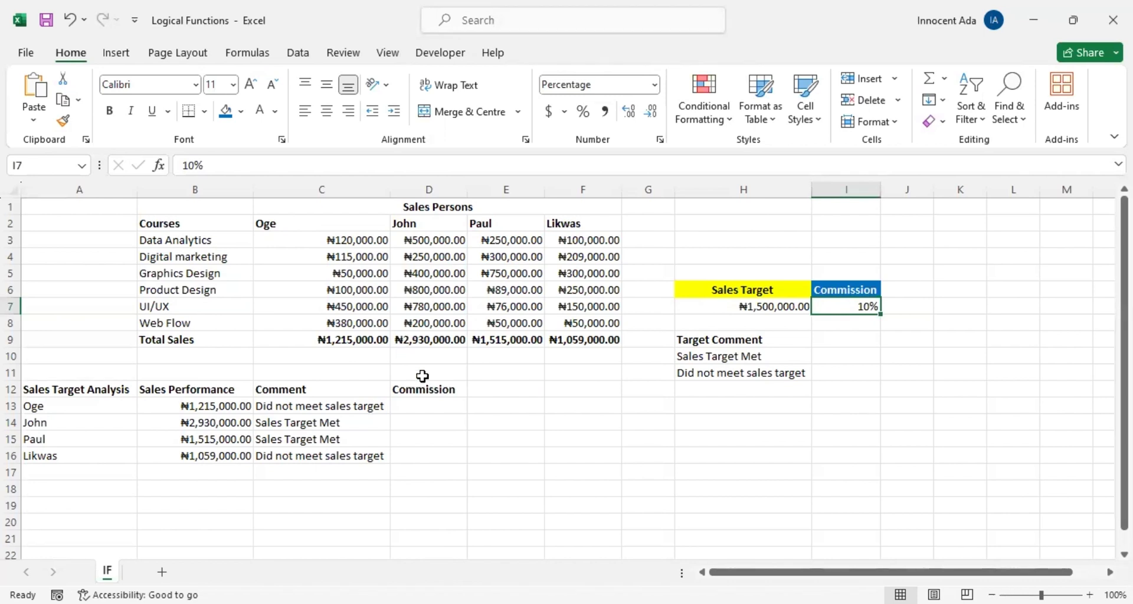
{"action": "left_click", "coordinate": [434, 404]}
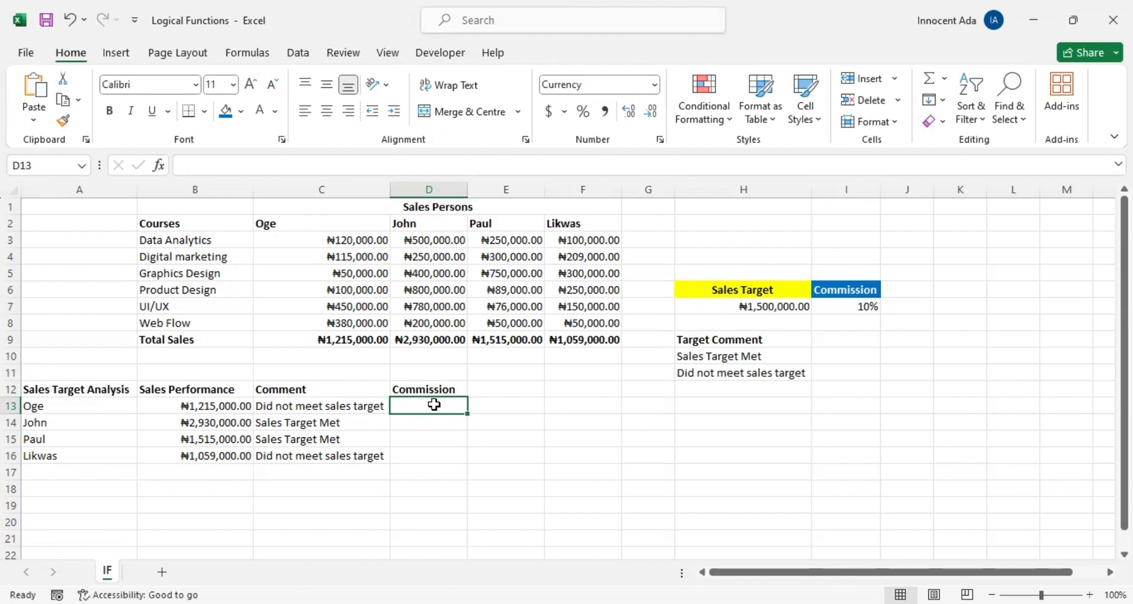
{"action": "type", "text": "="}
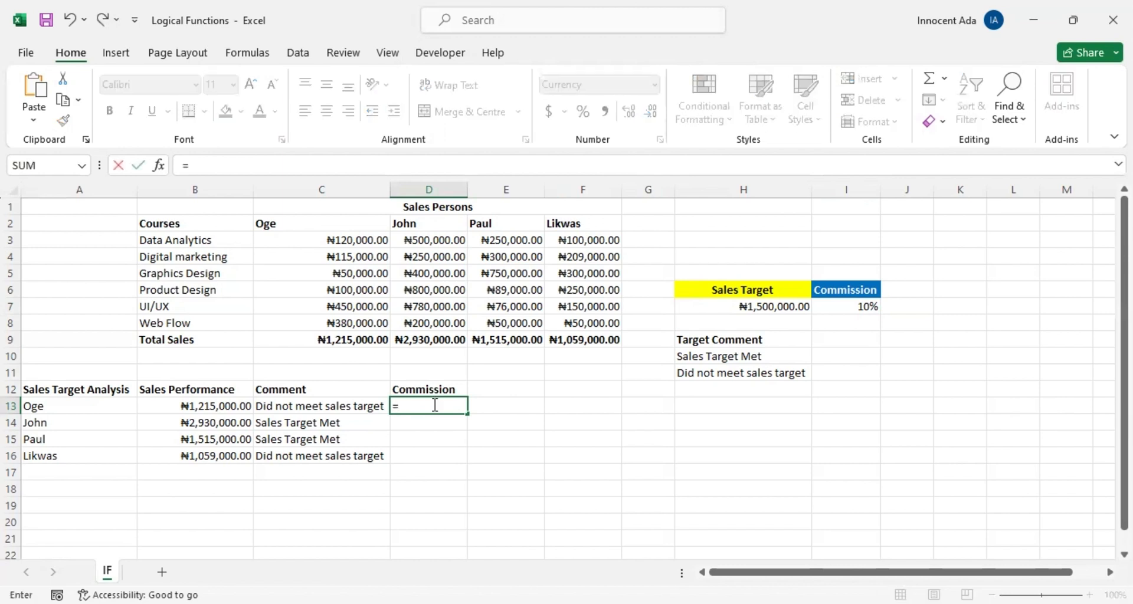
{"action": "type", "text": "IF("}
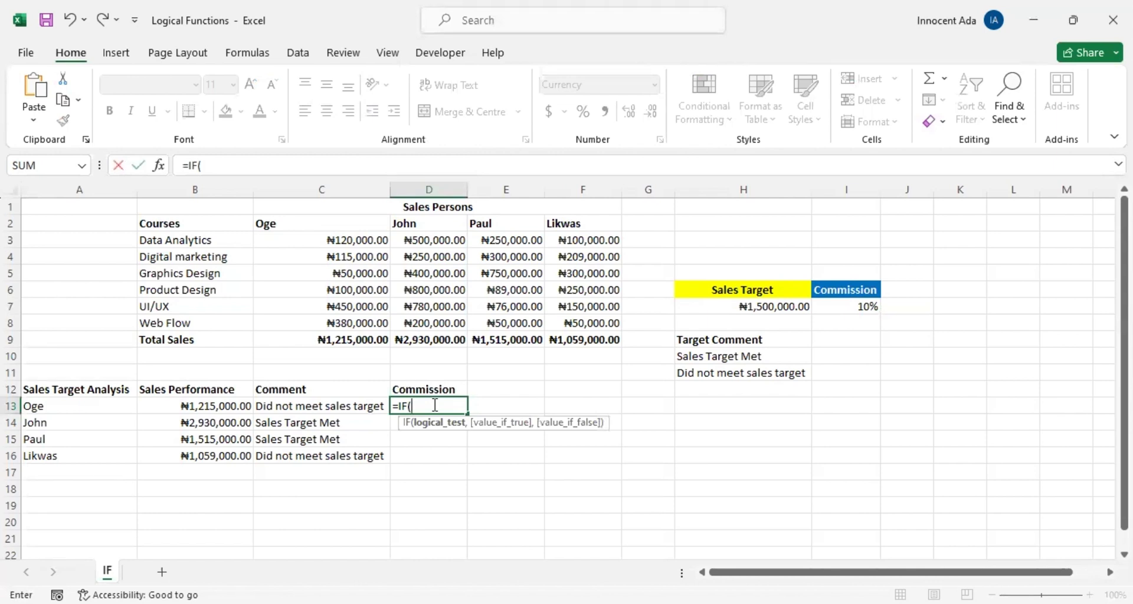
{"action": "left_click", "coordinate": [219, 406]}
{"action": "type", "text": ">"}
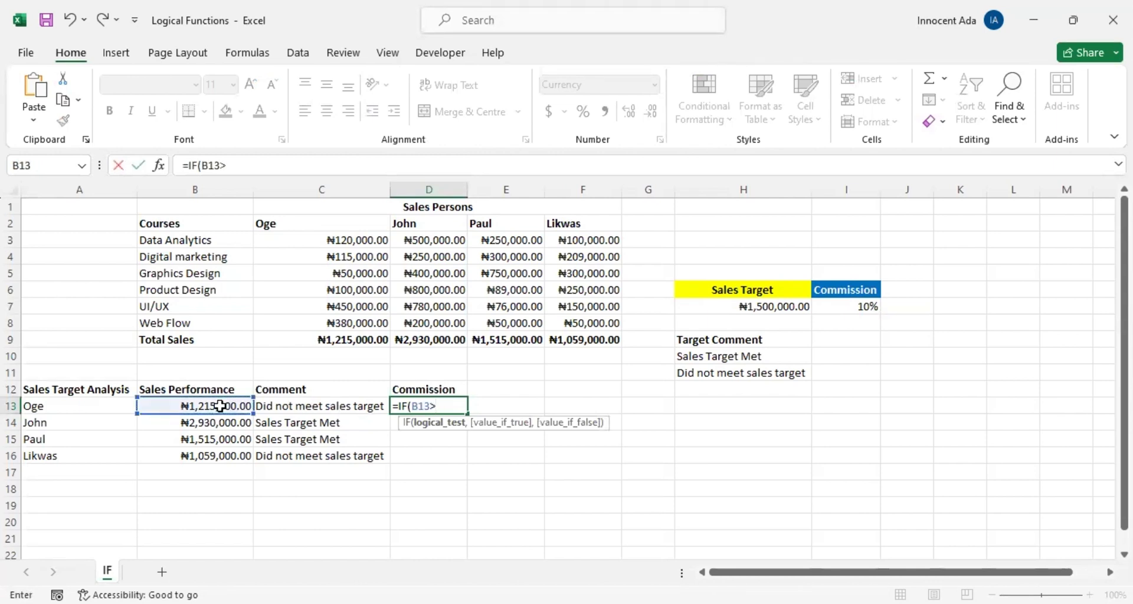
{"action": "type", "text": "+"}
{"action": "key", "text": "BackSpace"}
{"action": "type", "text": "="}
{"action": "left_click", "coordinate": [791, 306]}
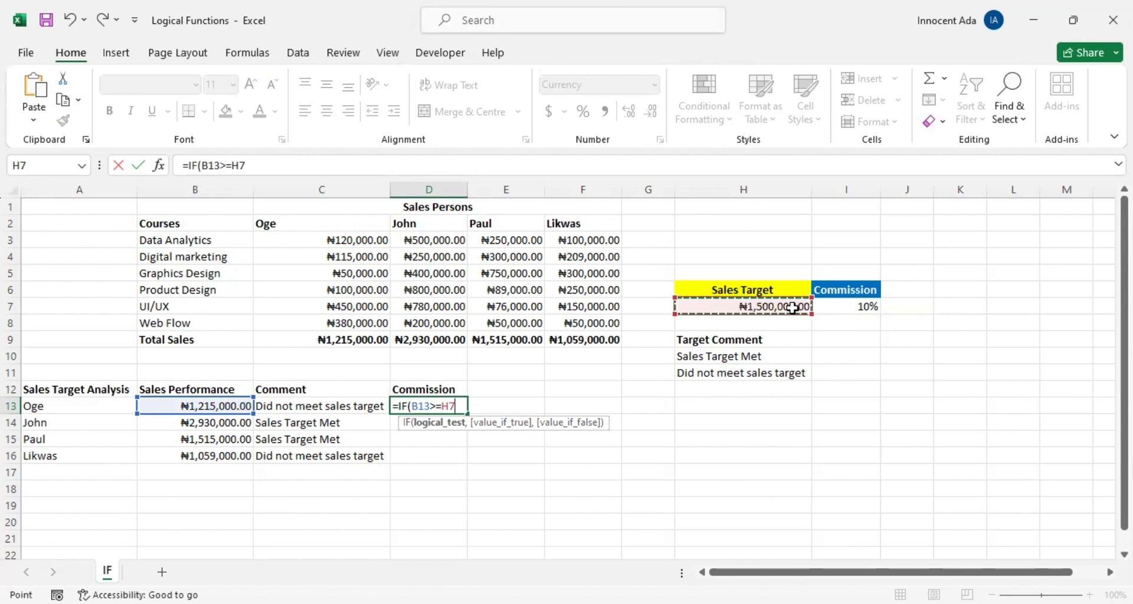
Make the sales target reference in the logical test absolute as $H$7 and open a parenthesis for the value if true
{"action": "left_click", "coordinate": [443, 406]}
{"action": "type", "text": "$"}
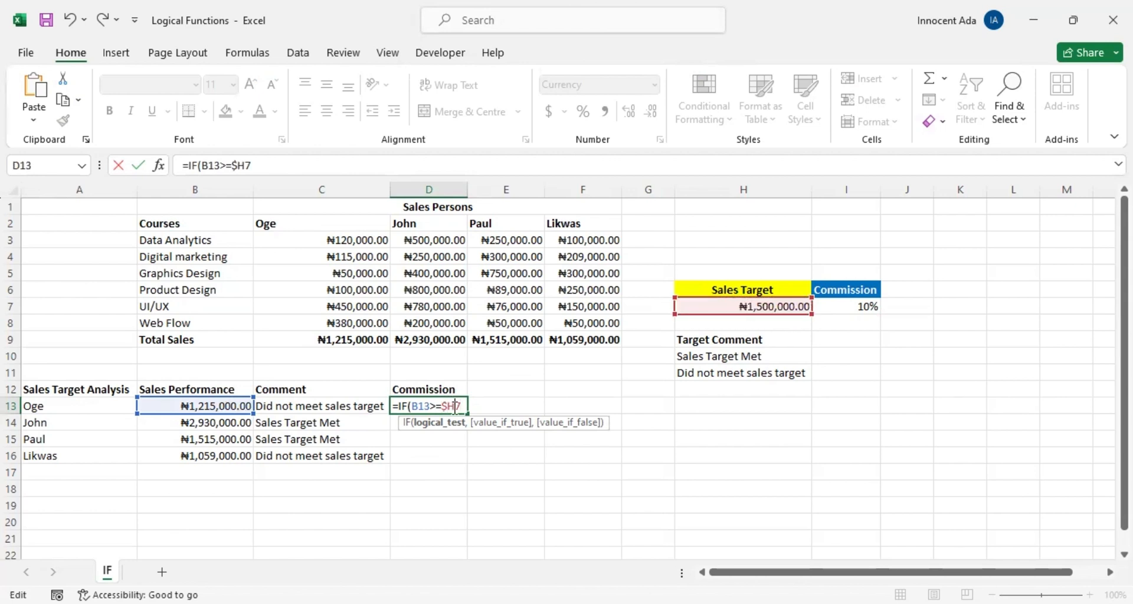
{"action": "left_click", "coordinate": [455, 406]}
{"action": "type", "text": "$7,("}
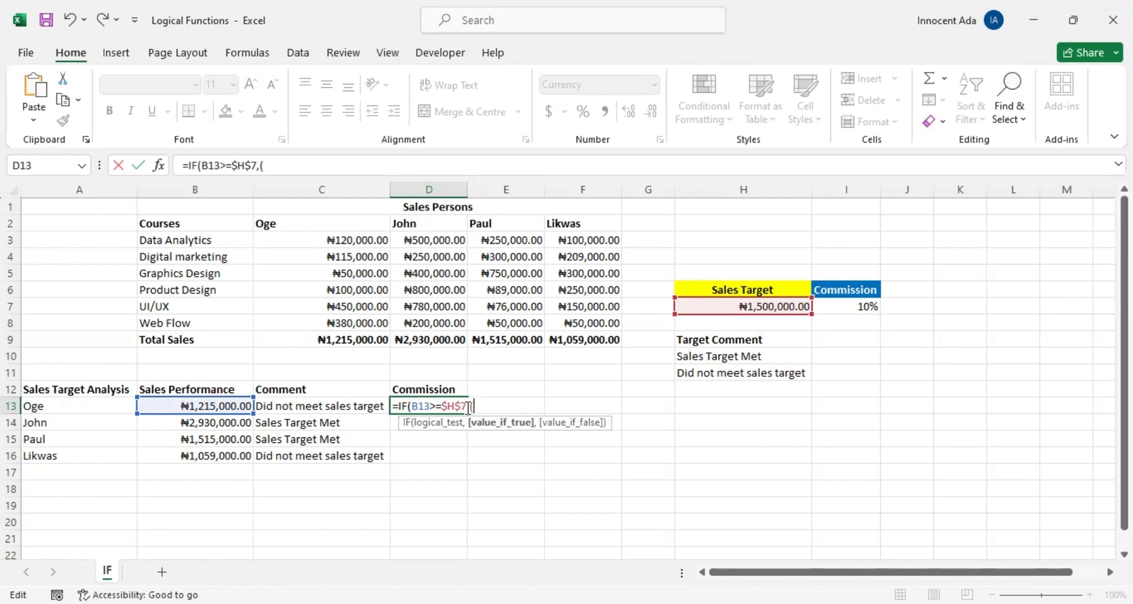
Enter the excess over target, (B13-$H$7), as the first part of the value if true
{"action": "left_click", "coordinate": [217, 404]}
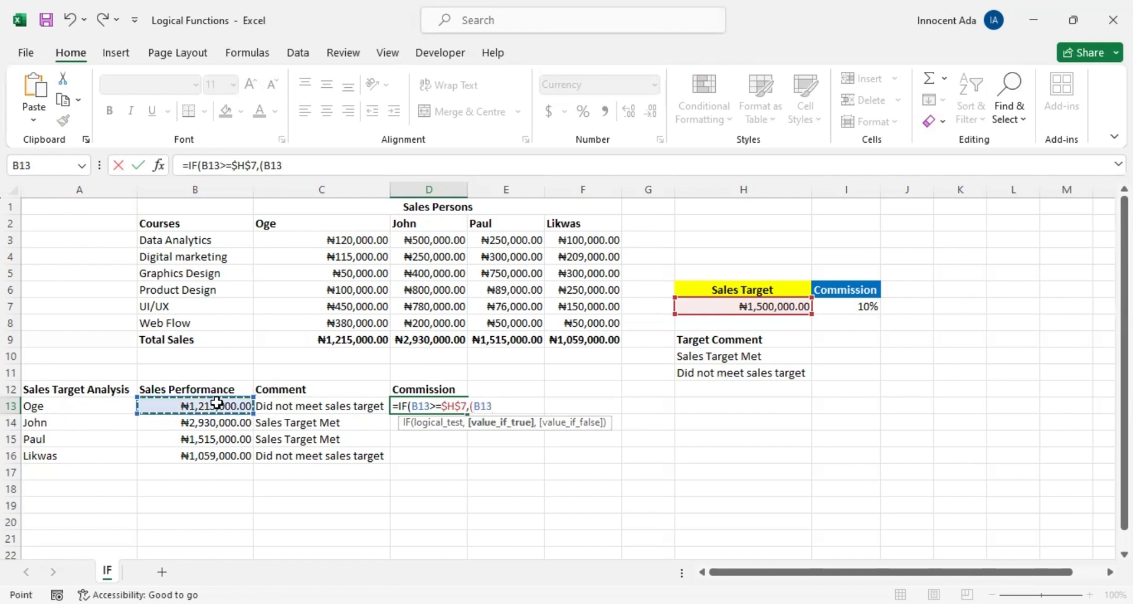
{"action": "type", "text": "-"}
{"action": "left_click", "coordinate": [756, 306]}
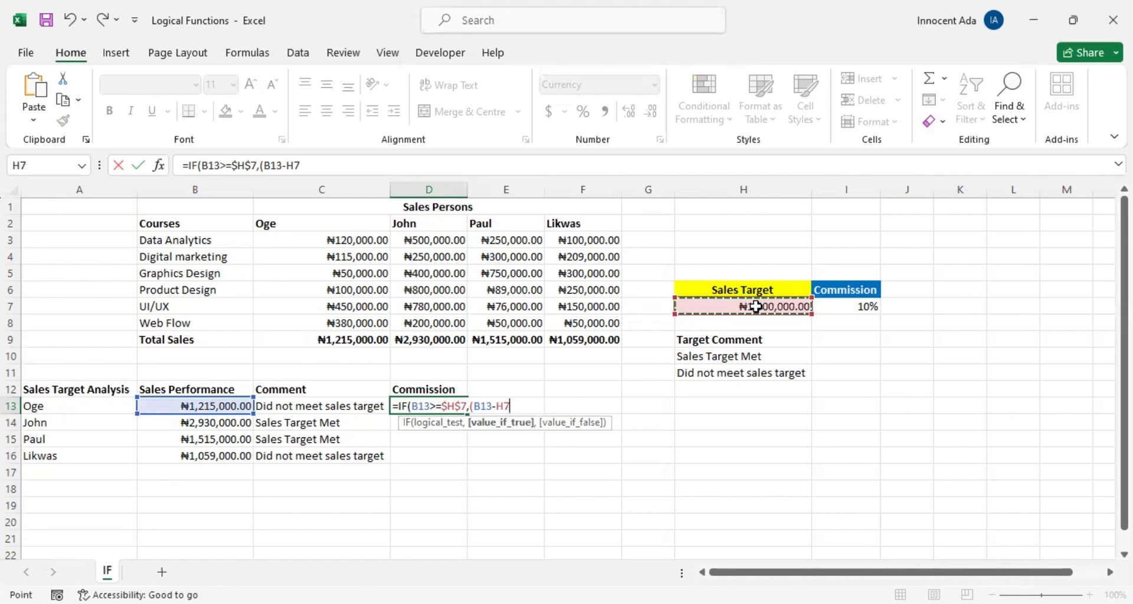
{"action": "left_click", "coordinate": [499, 407]}
{"action": "type", "text": "$"}
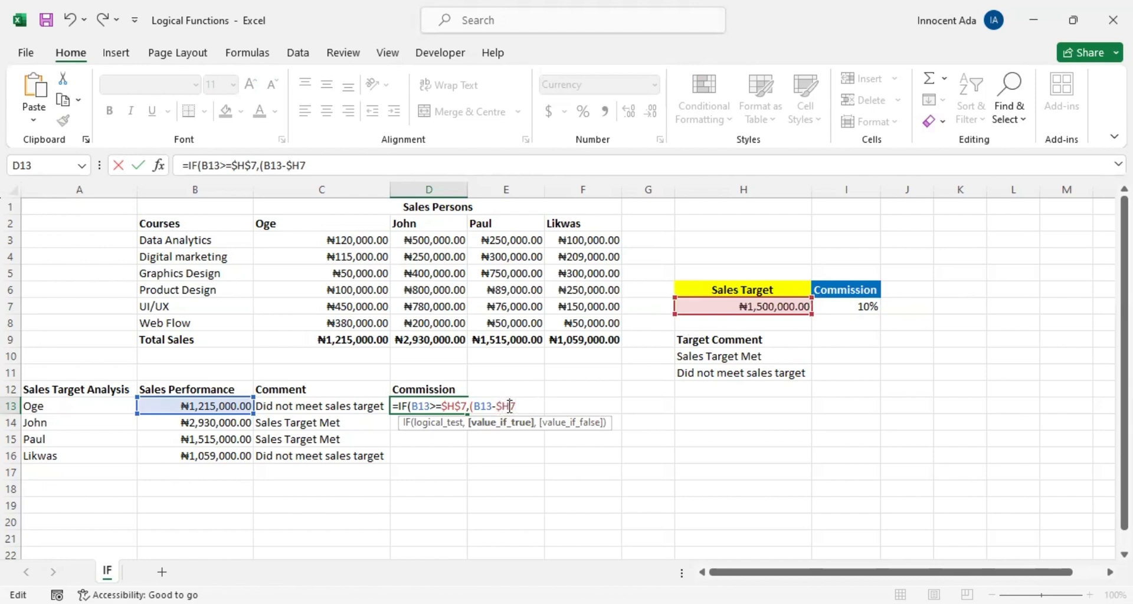
{"action": "left_click", "coordinate": [509, 407]}
{"action": "type", "text": "$7)"}
Multiply the excess by the commission rate with the absolute reference $I$7, completing the value if true
{"action": "type", "text": "*"}
{"action": "left_click", "coordinate": [865, 304]}
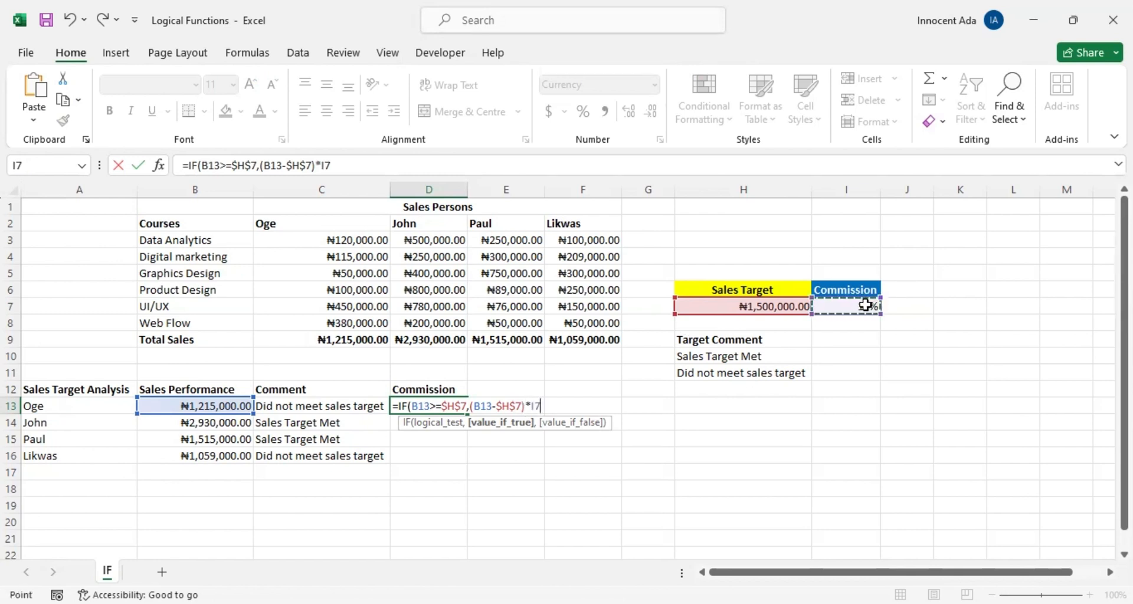
{"action": "left_click", "coordinate": [529, 406]}
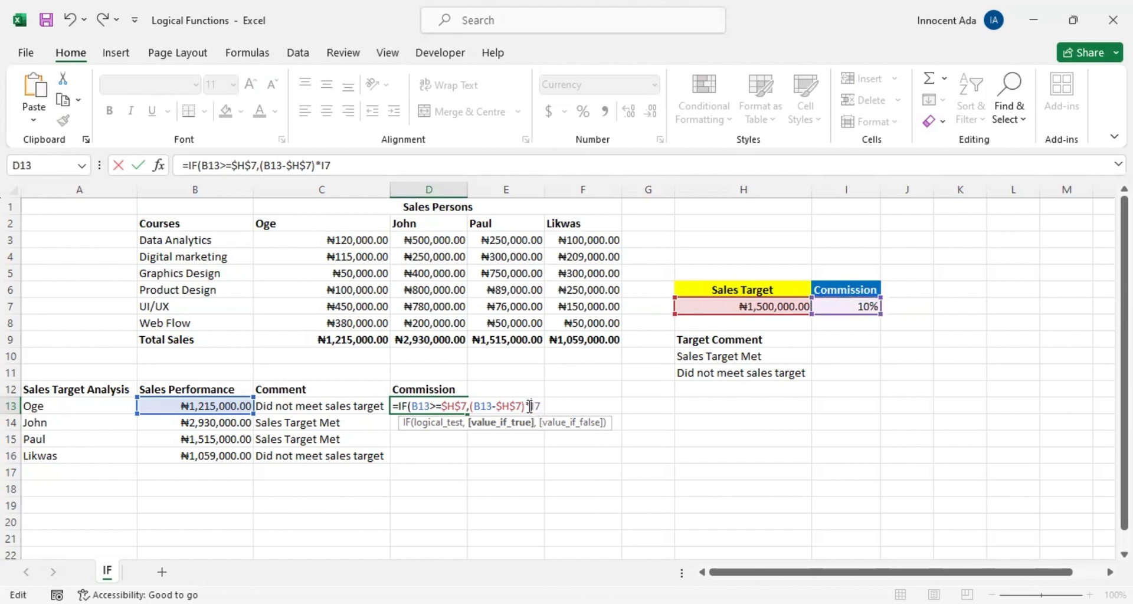
{"action": "left_click", "coordinate": [620, 410]}
{"action": "type", "text": "$H"}
{"action": "type", "text": "$I$7"}
{"action": "type", "text": ","}
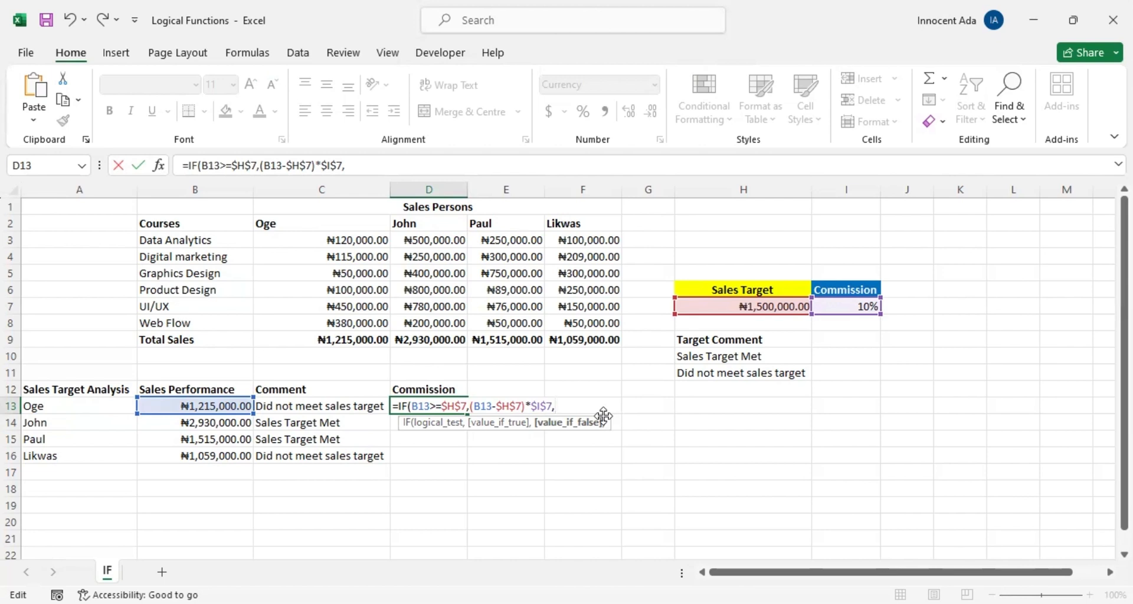
Finish the D13 formula with "No Commission" as the value if false, and fit column D's width to its contents
{"action": "type", "text": "\"No Commission"}
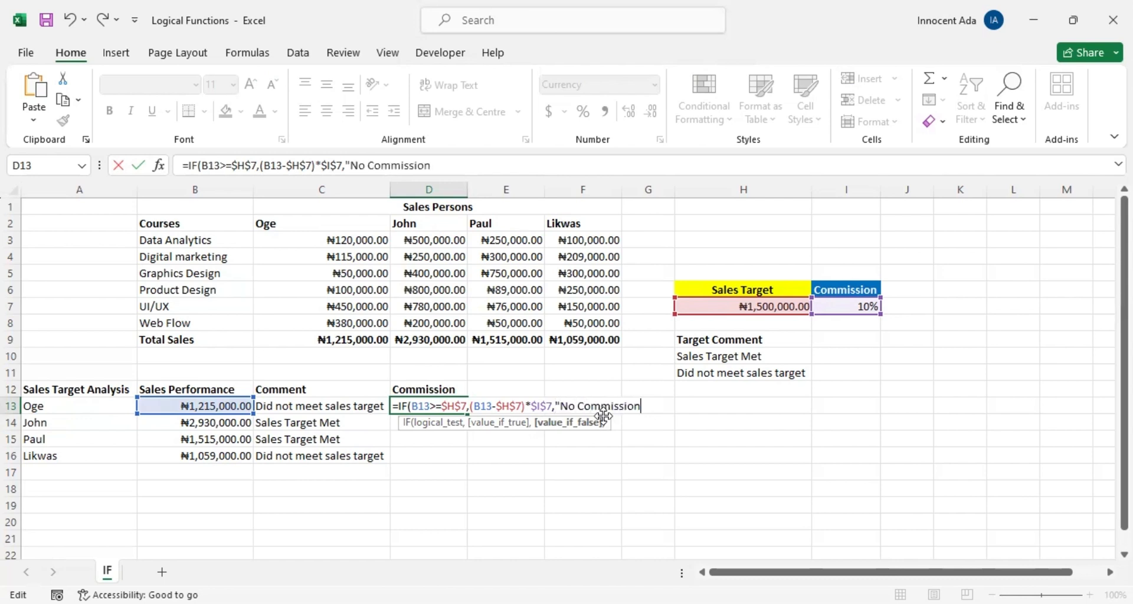
{"action": "type", "text": "\")"}
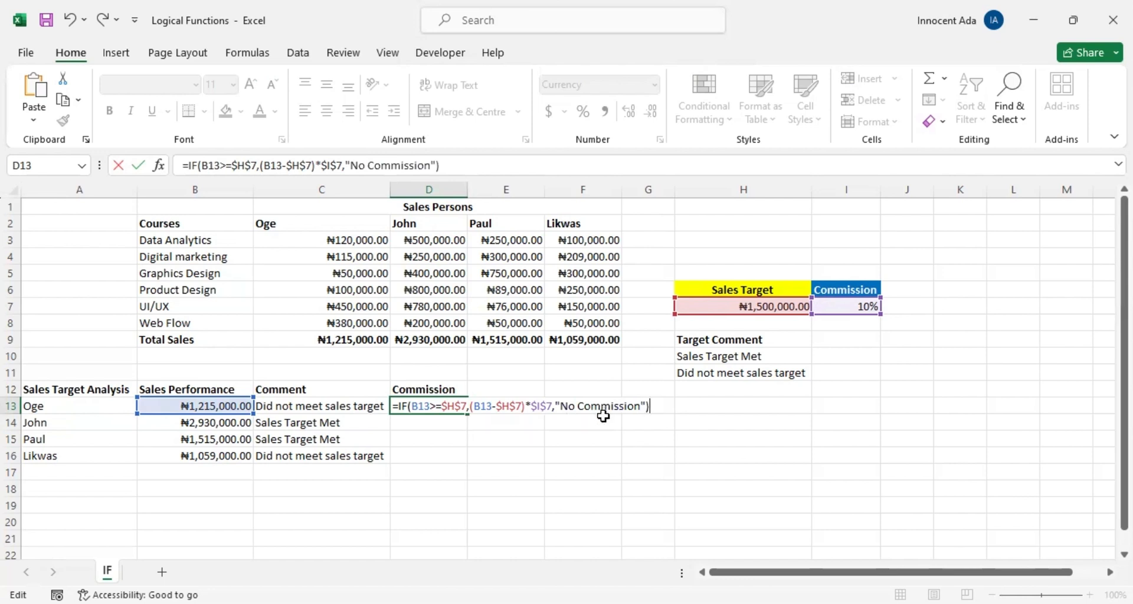
{"action": "key", "text": "Return"}
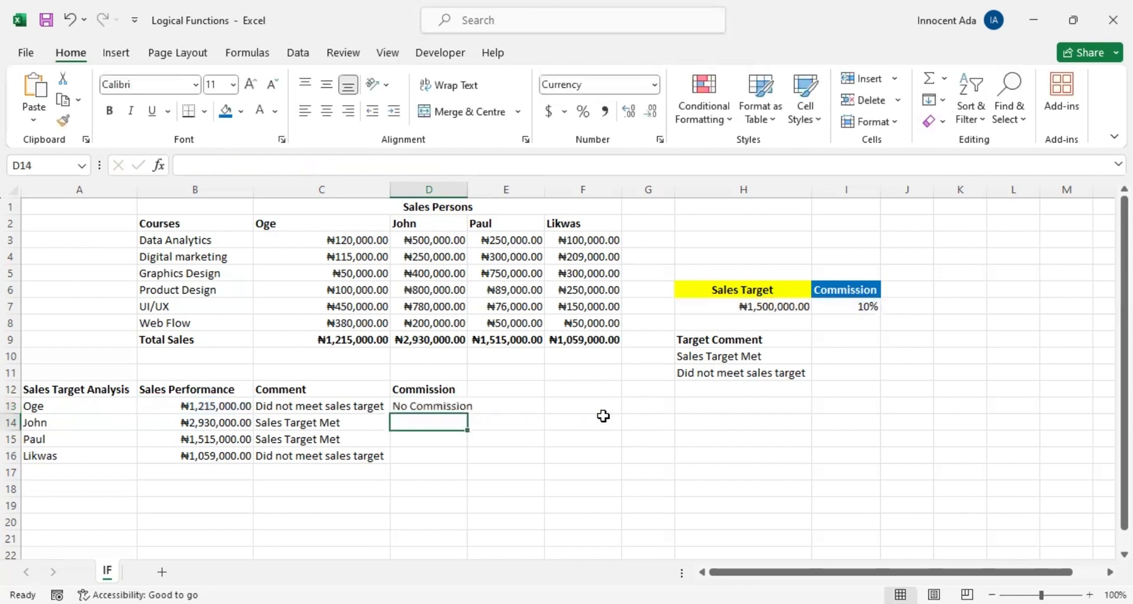
{"action": "double_click", "coordinate": [465, 190]}
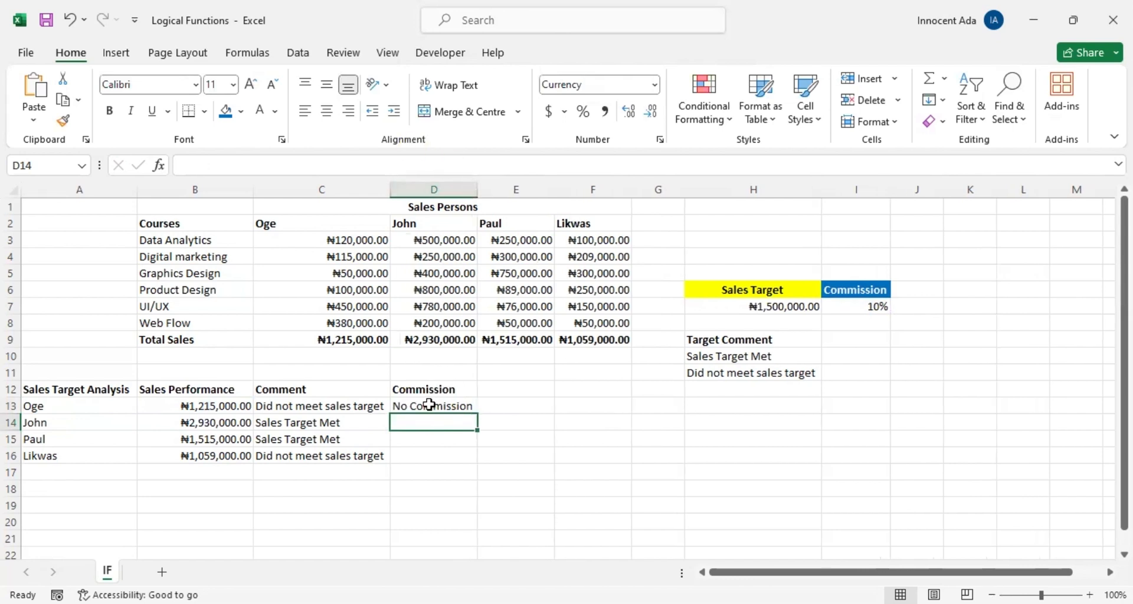
Review the commission formula in D13 and fill it down through D16
{"action": "left_click", "coordinate": [429, 405]}
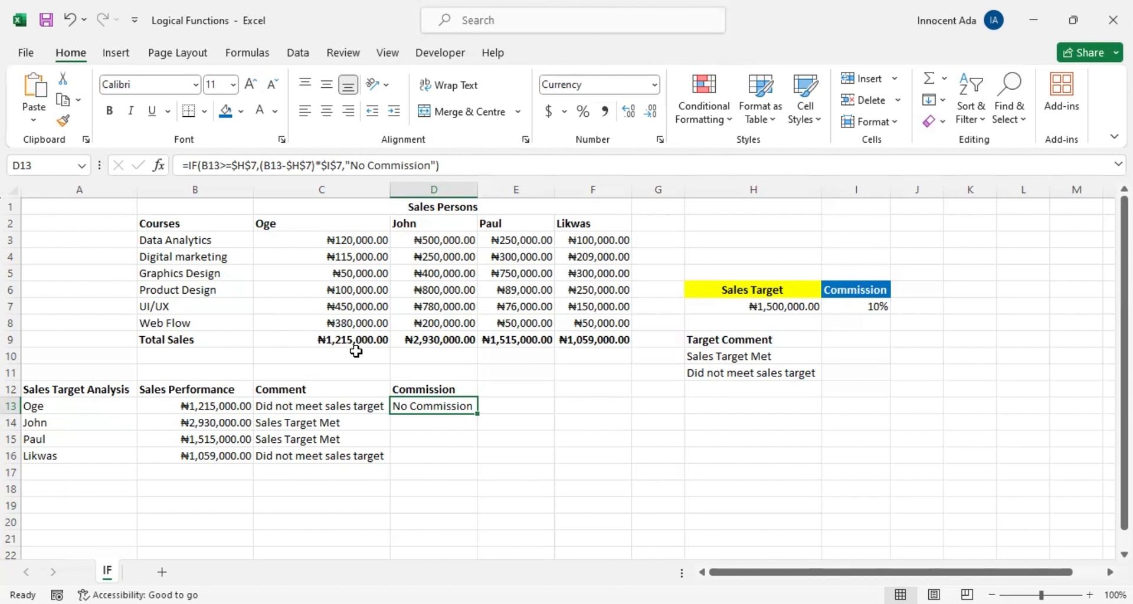
{"action": "double_click", "coordinate": [437, 403]}
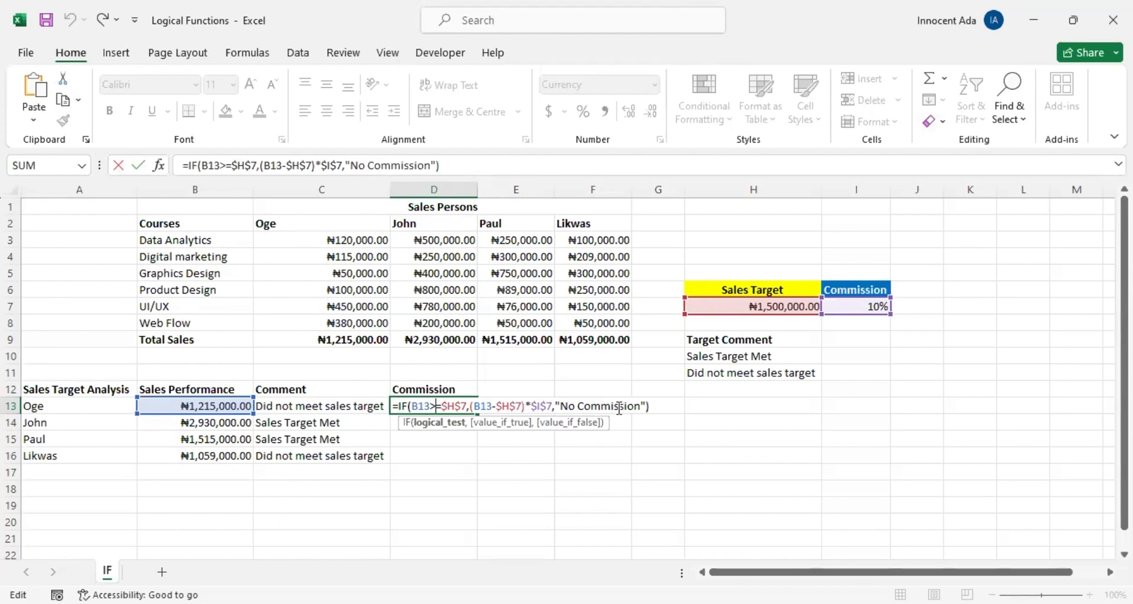
{"action": "key", "text": "Return"}
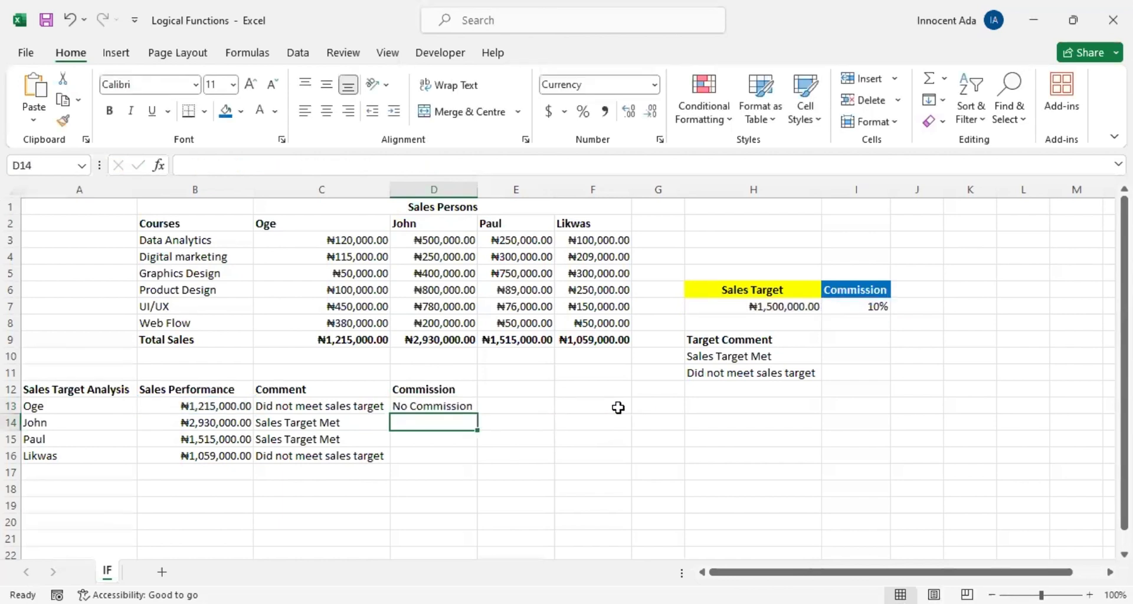
{"action": "left_click", "coordinate": [437, 406]}
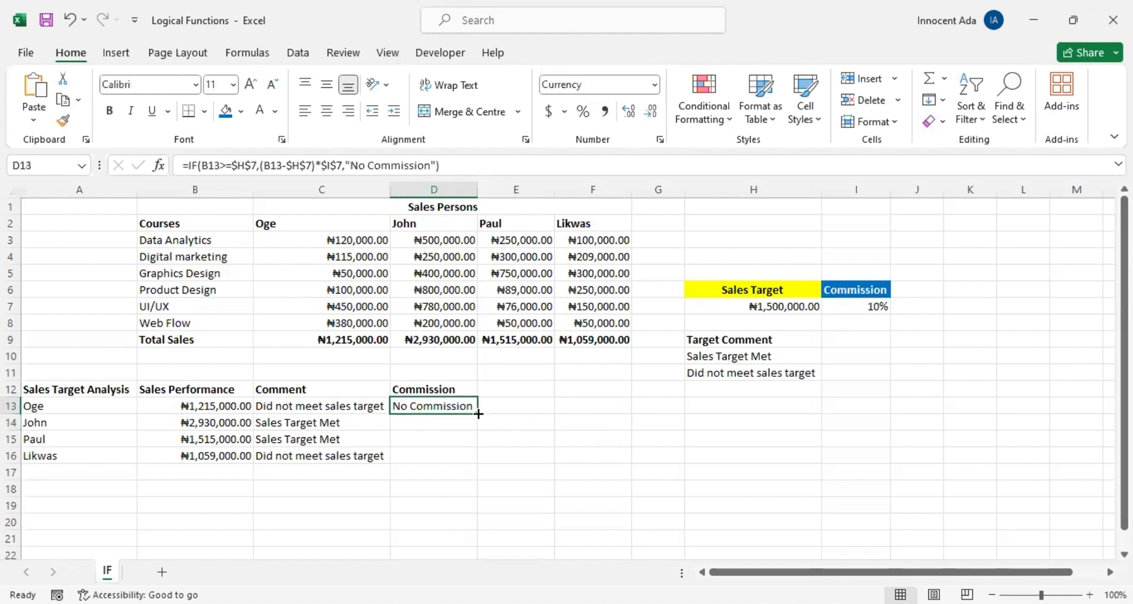
{"action": "double_click", "coordinate": [477, 413]}
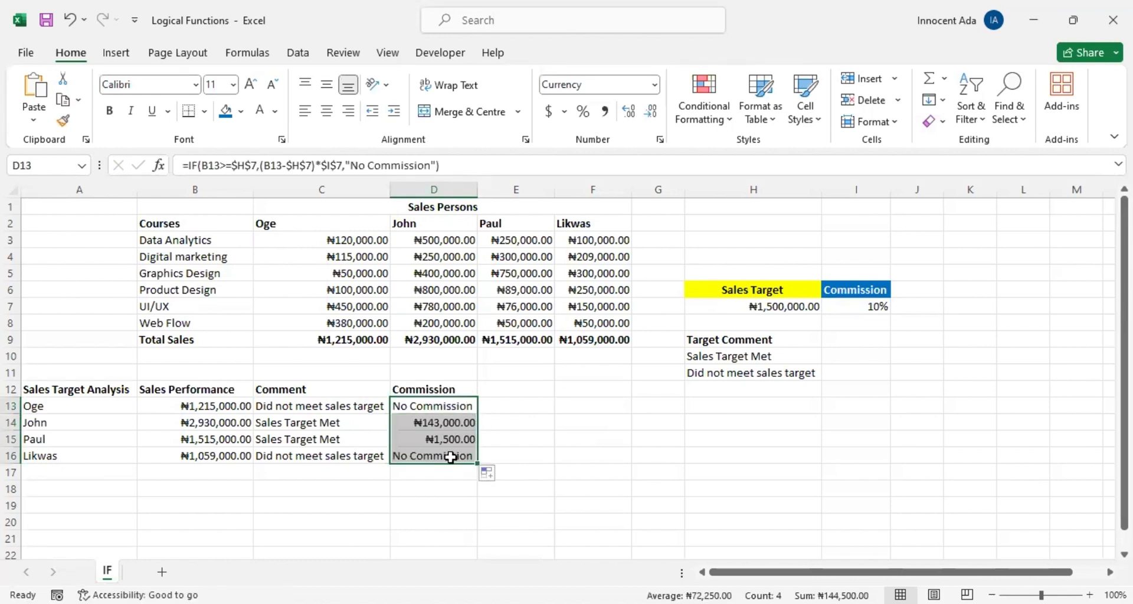
{"action": "left_click", "coordinate": [451, 458]}
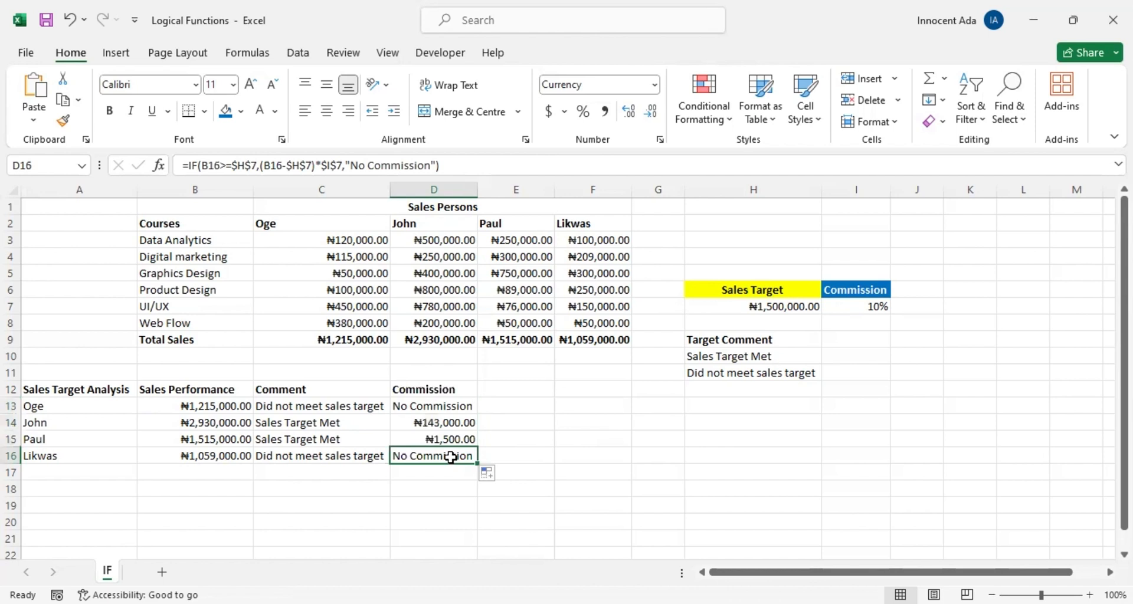
Check the commission in D14 by calculating that salesperson's sales above target in F14 with =D9-H7
{"action": "left_click", "coordinate": [450, 421]}
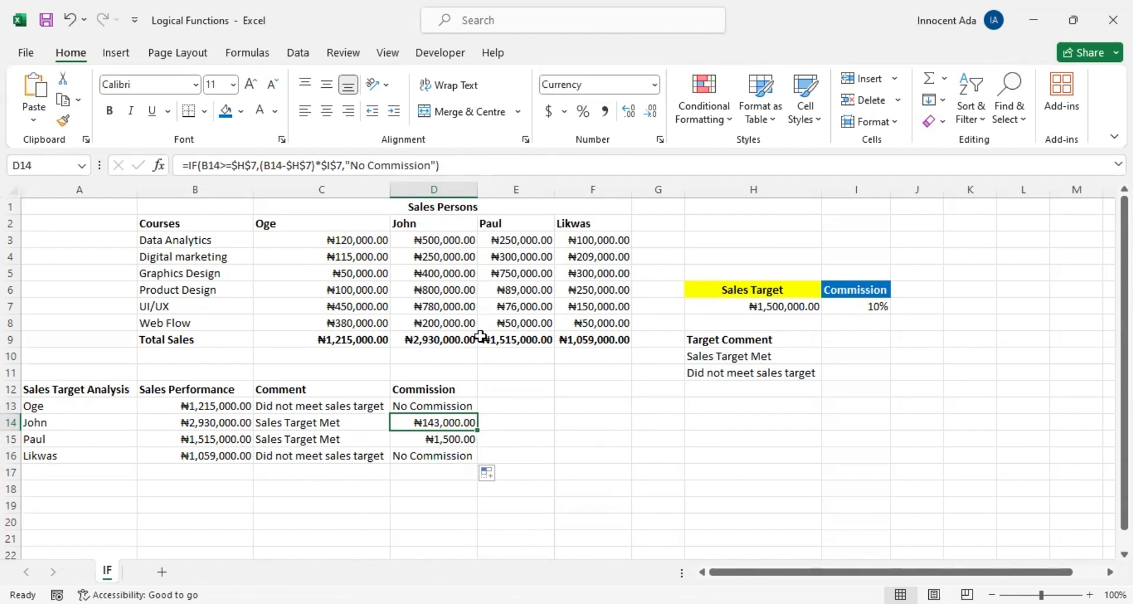
{"action": "left_click", "coordinate": [597, 424]}
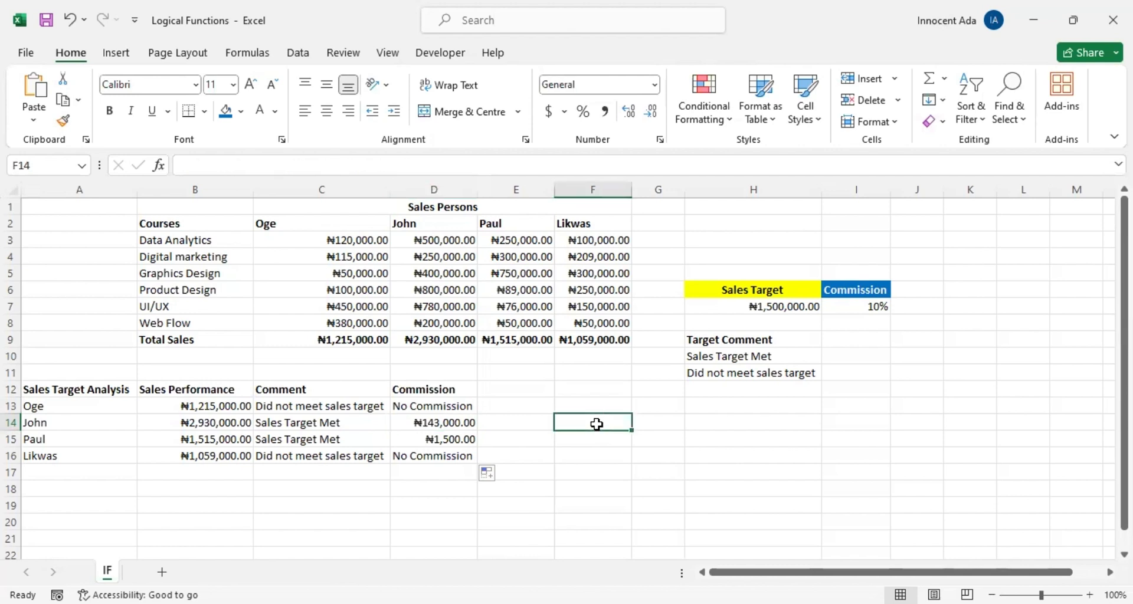
{"action": "left_click", "coordinate": [460, 342]}
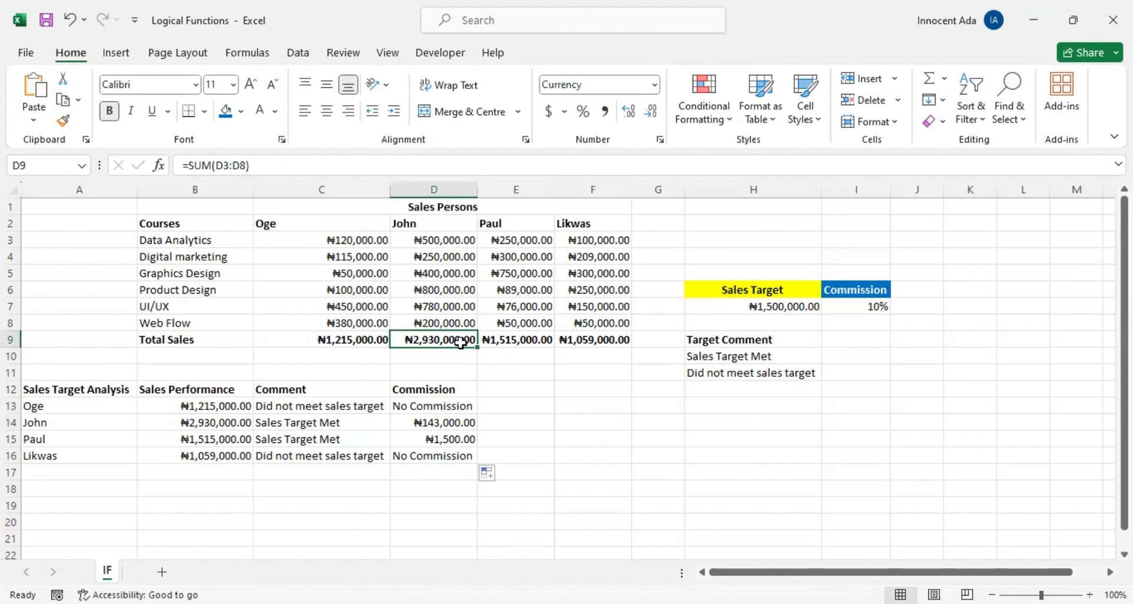
{"action": "left_click", "coordinate": [593, 425]}
{"action": "type", "text": "="}
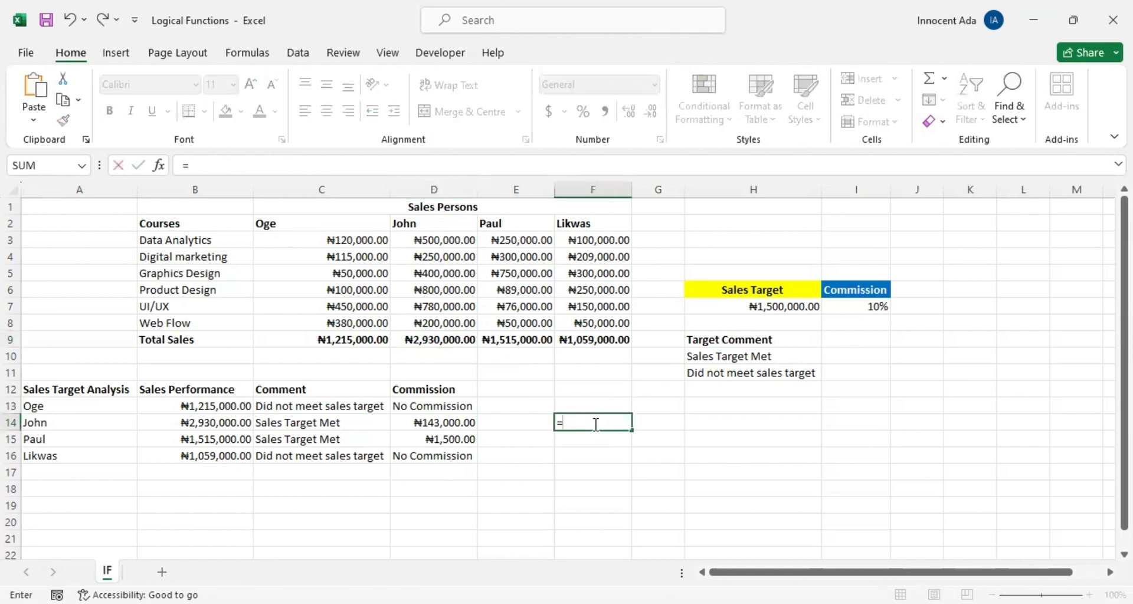
{"action": "left_click", "coordinate": [445, 333]}
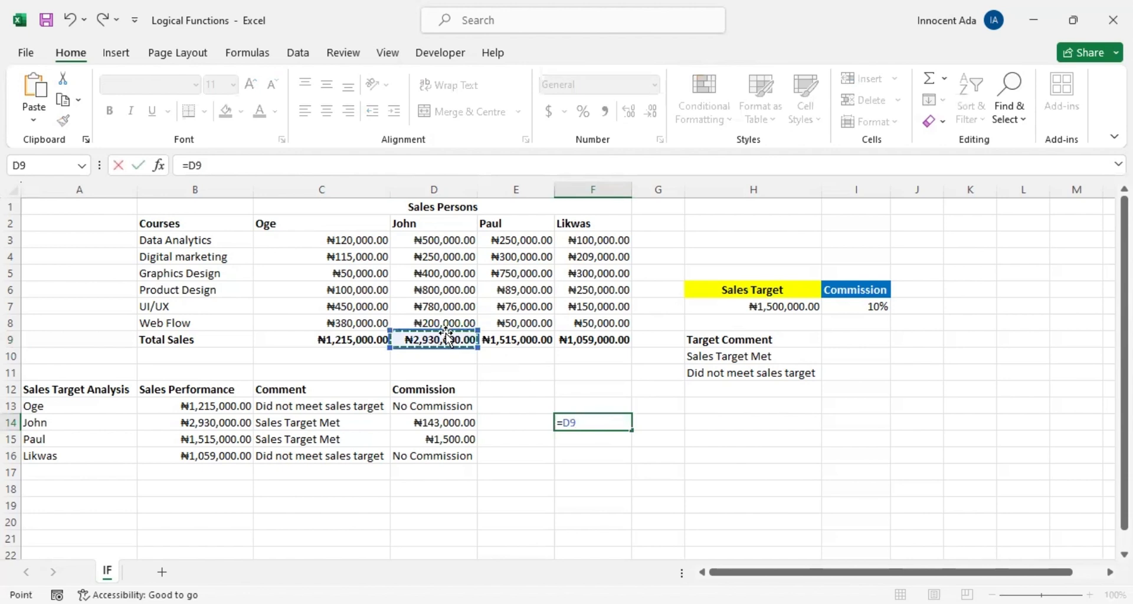
{"action": "type", "text": "-"}
{"action": "left_click", "coordinate": [794, 305]}
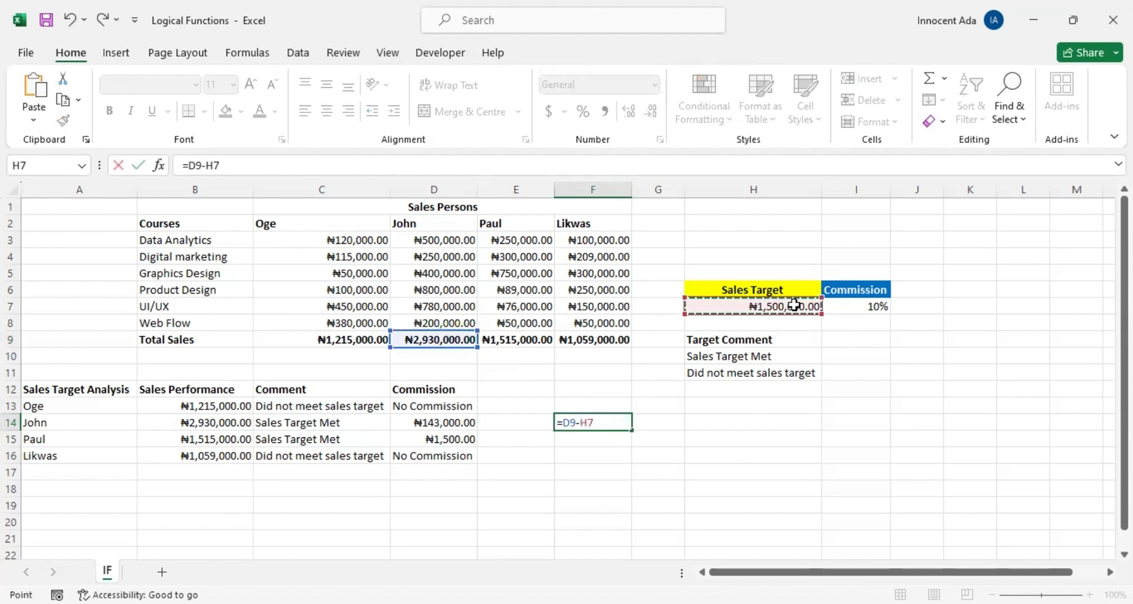
{"action": "key", "text": "Return"}
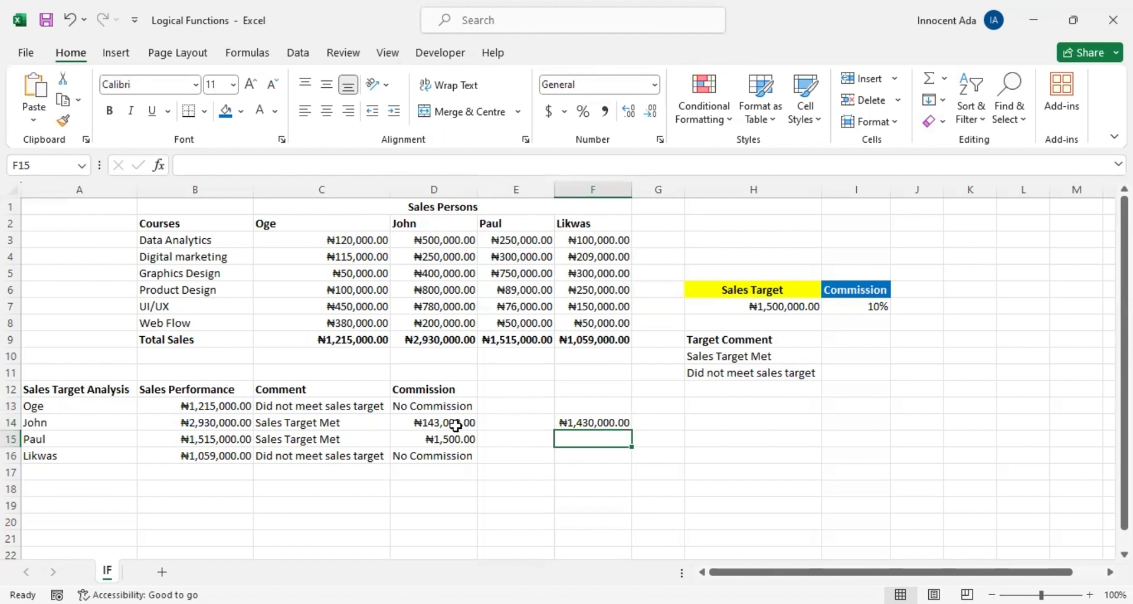
Calculate the sales above target for the row 15 salesperson in F15 with =E9-H7
{"action": "double_click", "coordinate": [578, 437]}
{"action": "type", "text": "="}
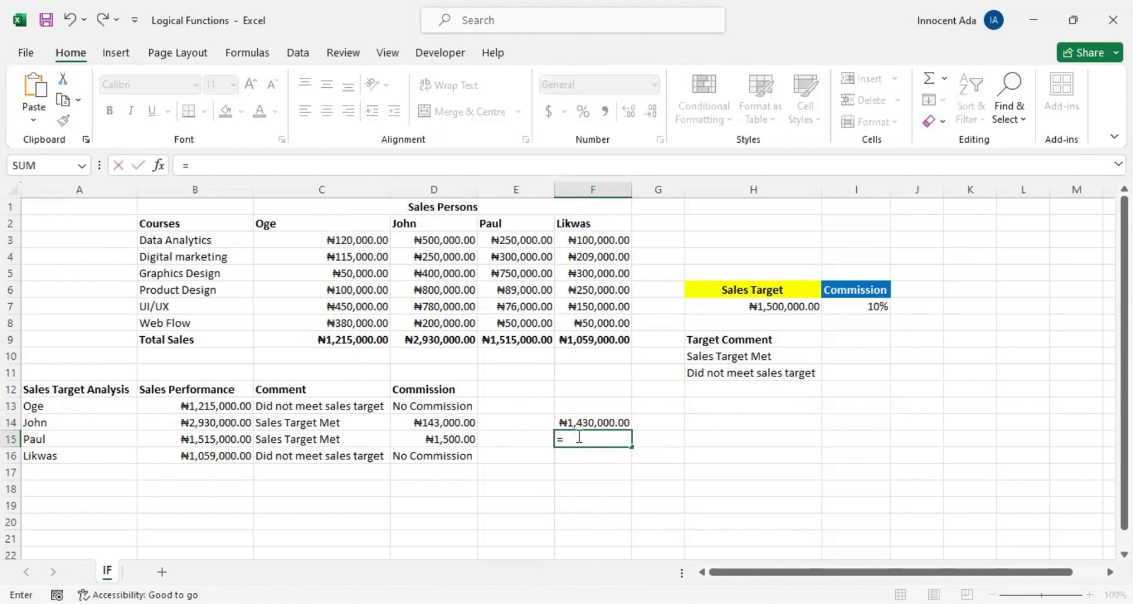
{"action": "left_click", "coordinate": [530, 340]}
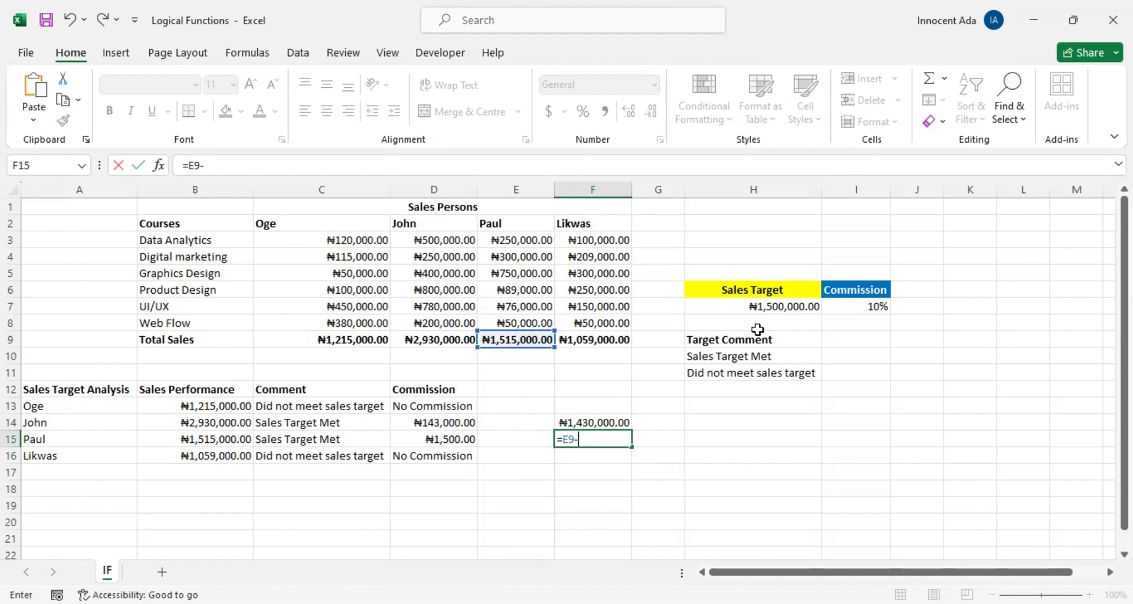
{"action": "type", "text": "-"}
{"action": "left_click", "coordinate": [787, 307]}
{"action": "key", "text": "Return"}
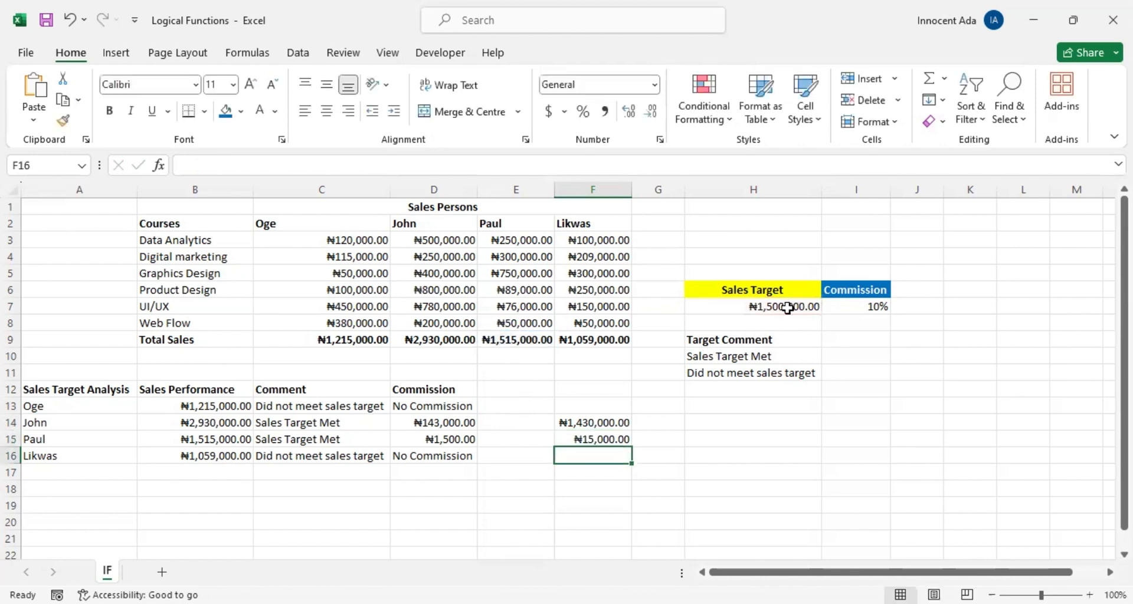